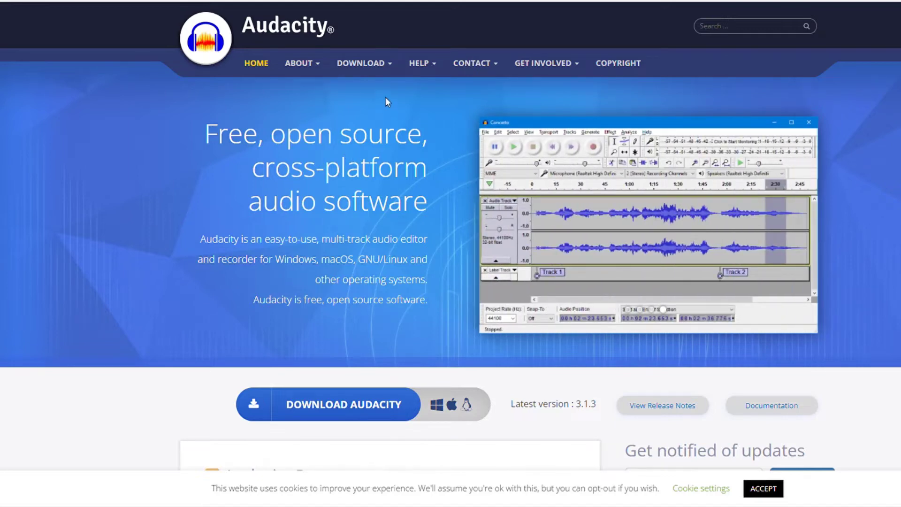
# - Go to the Audacity download page from the site's DOWNLOAD link
pyautogui.click(366, 66)
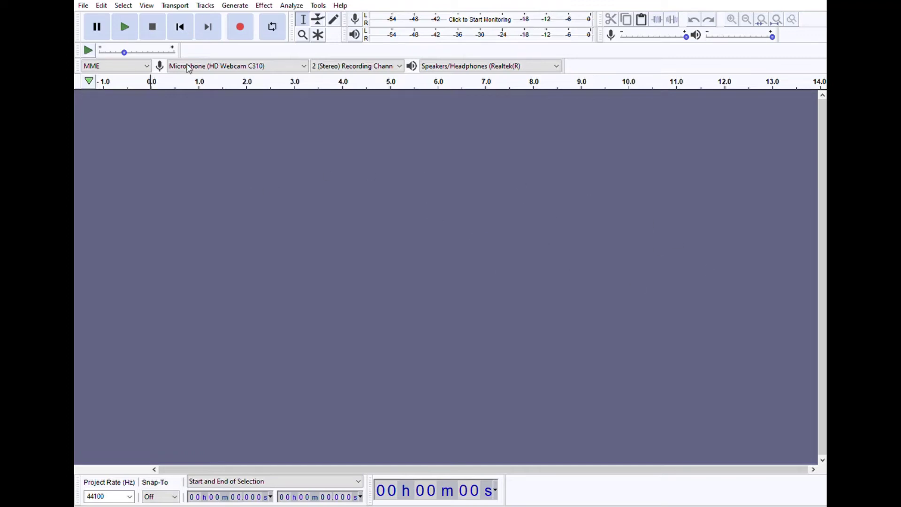
# - Open MVI_7368.MOV from the VIDEOS folder as an audio track in Audacity
pyautogui.click(83, 5)
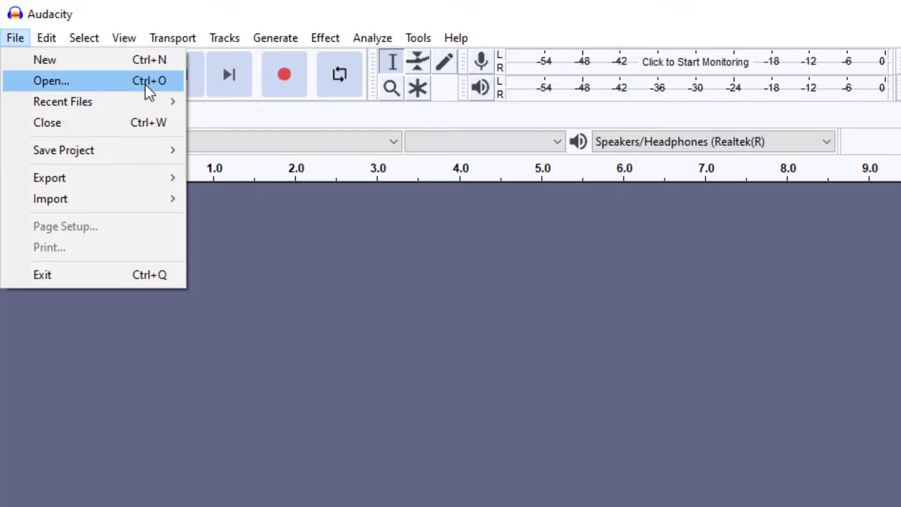
pyautogui.click(145, 83)
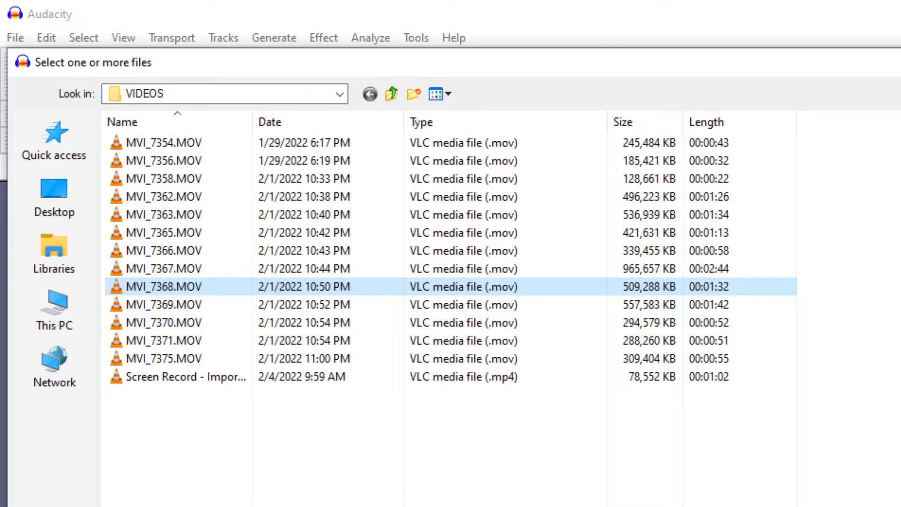
pyautogui.press('Return')
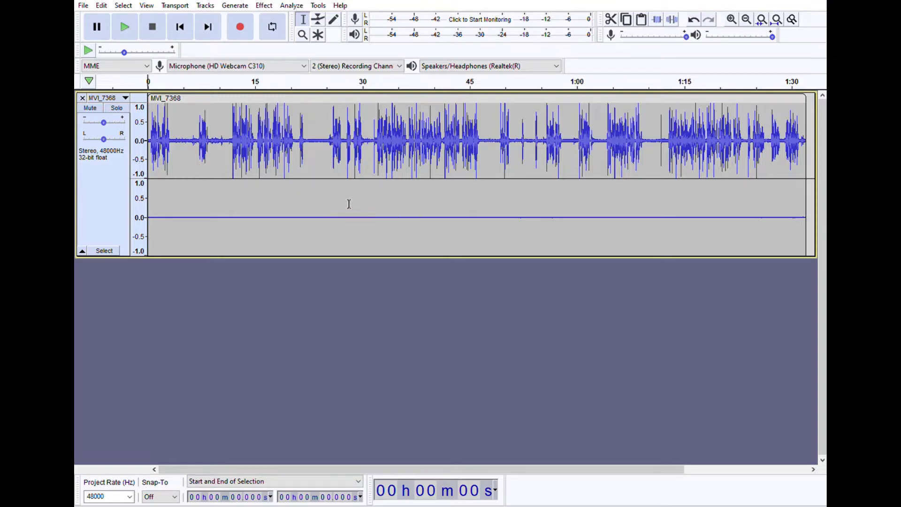
# - Split the MVI_7368 stereo track to mono and delete the silent lower track
pyautogui.click(113, 98)
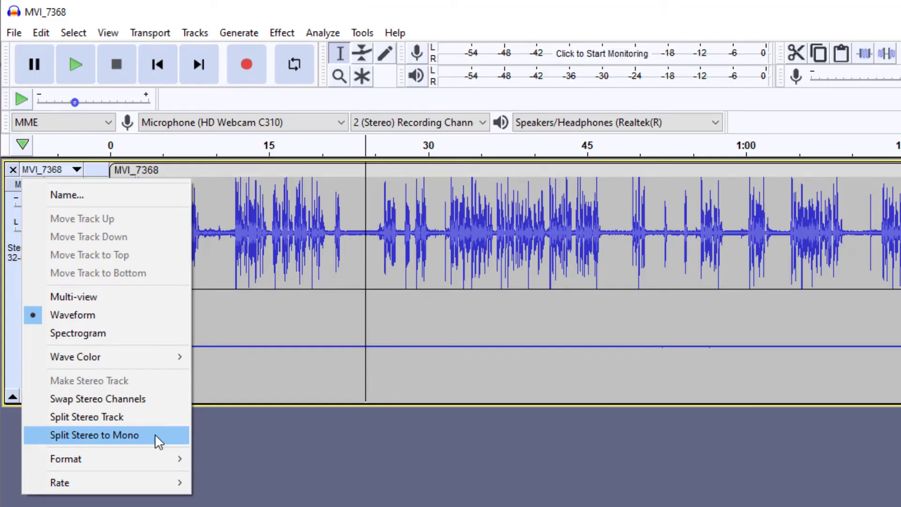
pyautogui.click(156, 436)
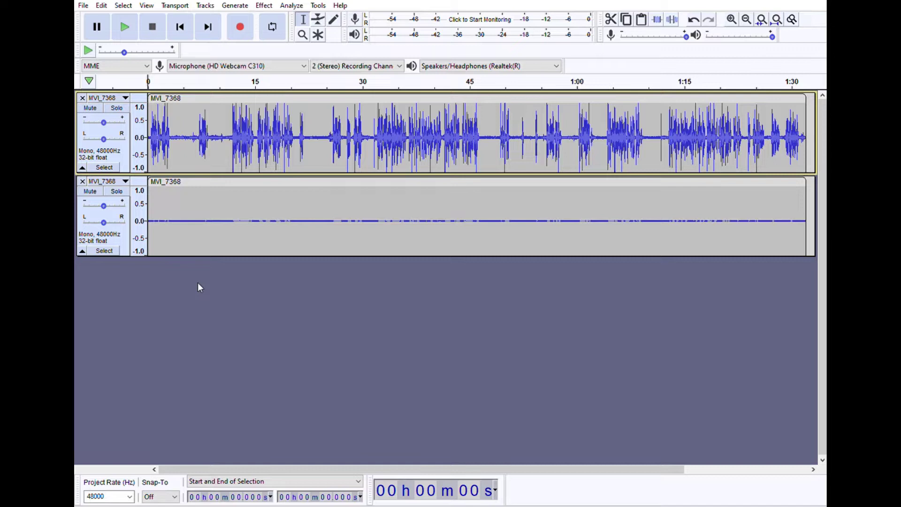
pyautogui.click(83, 181)
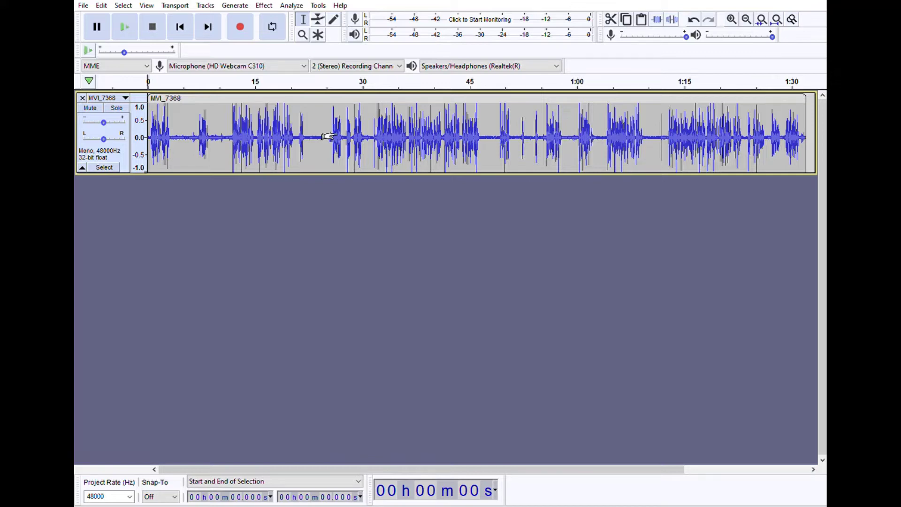
# - Select the quiet 21.97–25.38 s stretch and capture it as the Noise Reduction profile
pyautogui.keyDown('ctrl'); pyautogui.scroll(8, 328, 137); pyautogui.keyUp('ctrl')
pyautogui.keyDown('ctrl'); pyautogui.scroll(-3, 329, 137); pyautogui.keyUp('ctrl')
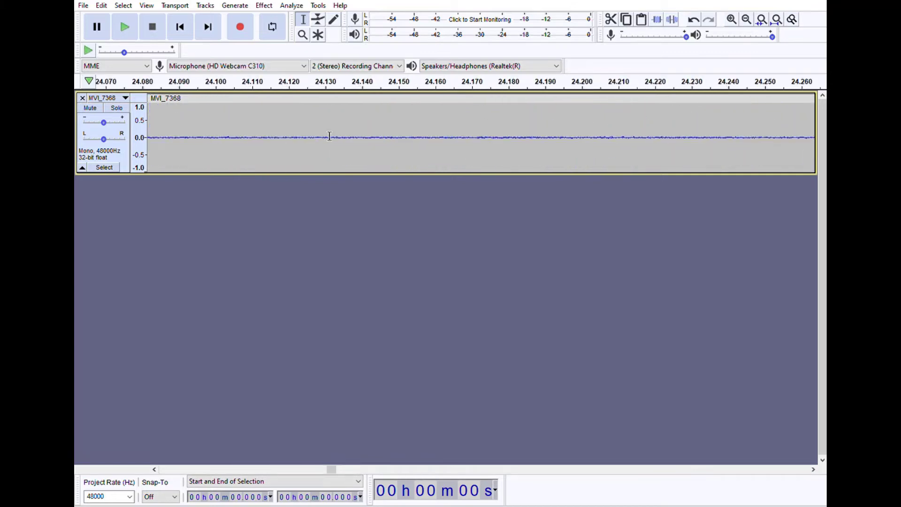
pyautogui.keyDown('ctrl'); pyautogui.scroll(-2, 328, 137); pyautogui.keyUp('ctrl')
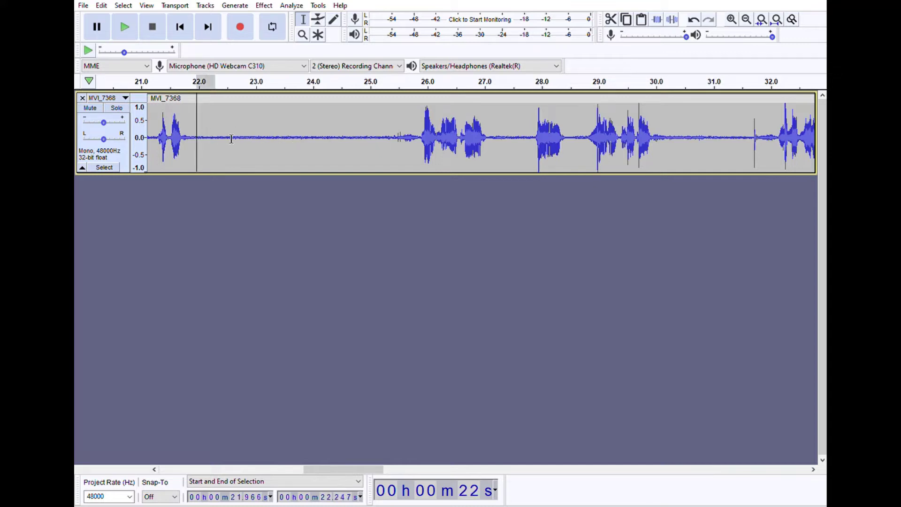
pyautogui.moveTo(197, 136); pyautogui.dragTo(400, 158)
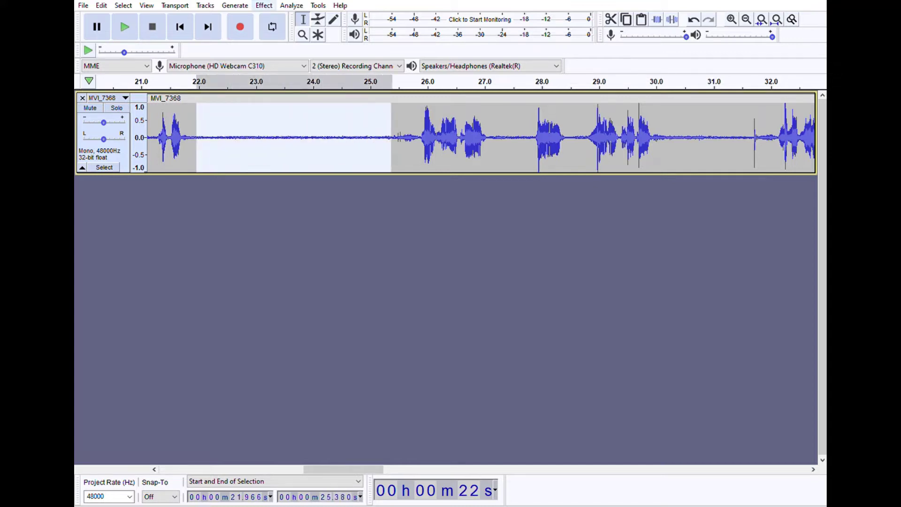
pyautogui.click(264, 6)
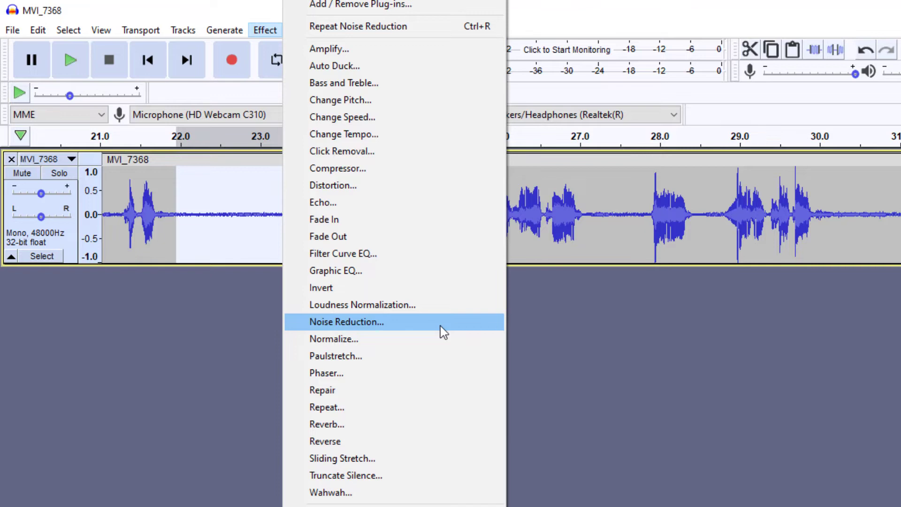
pyautogui.click(440, 325)
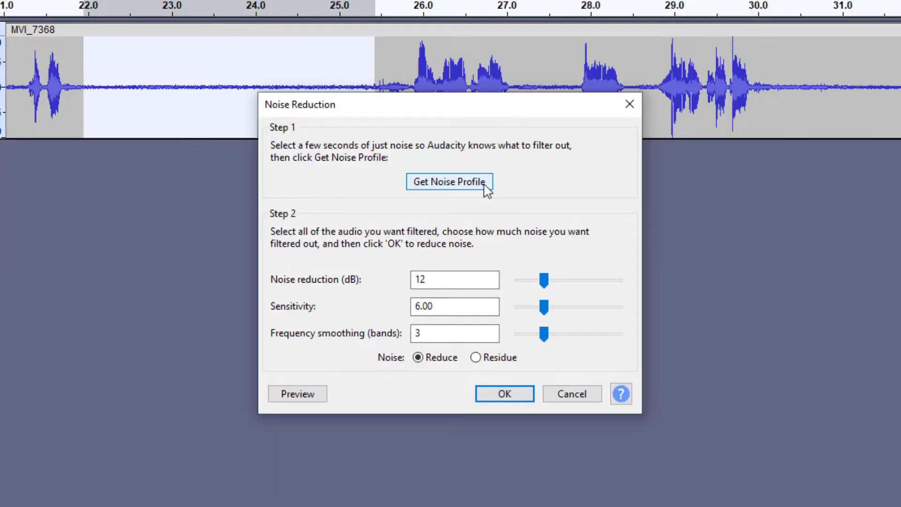
pyautogui.click(484, 184)
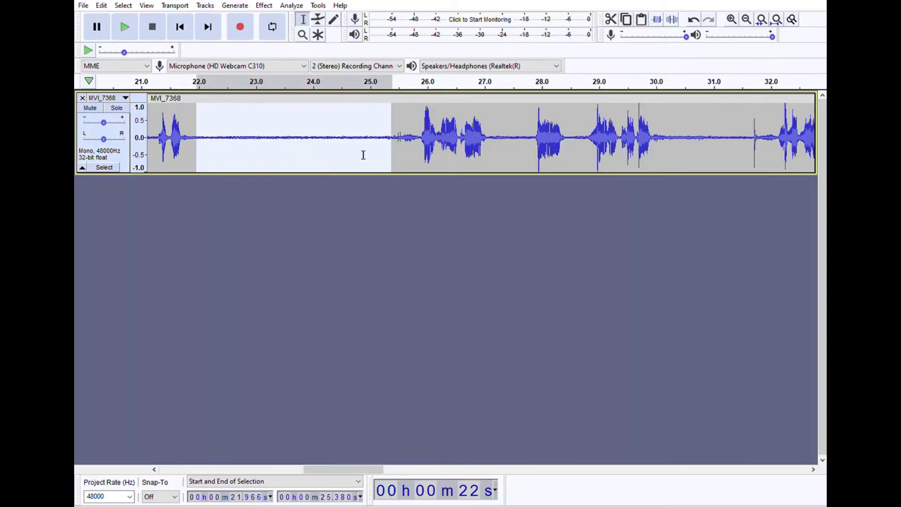
pyautogui.scroll(-2, 339, 153)
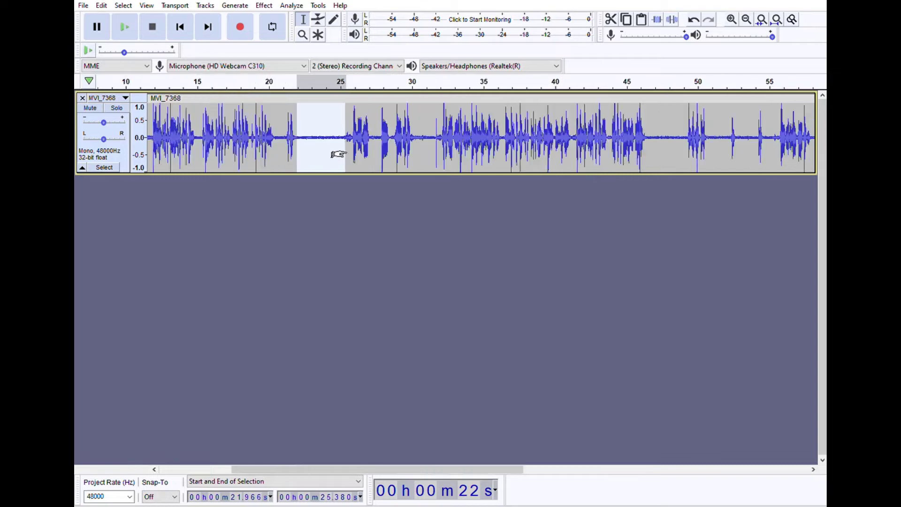
pyautogui.scroll(-3, 338, 154)
pyautogui.scroll(2, 338, 154)
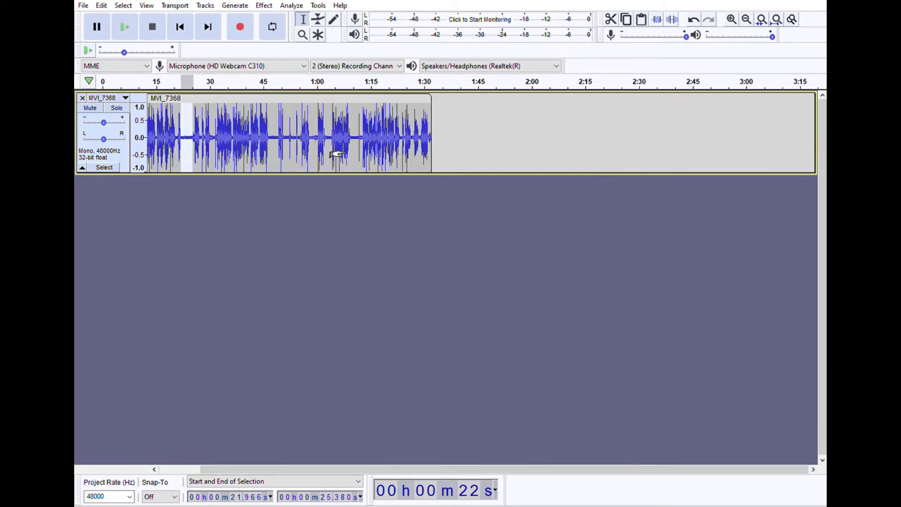
pyautogui.moveTo(427, 462); pyautogui.dragTo(314, 453)
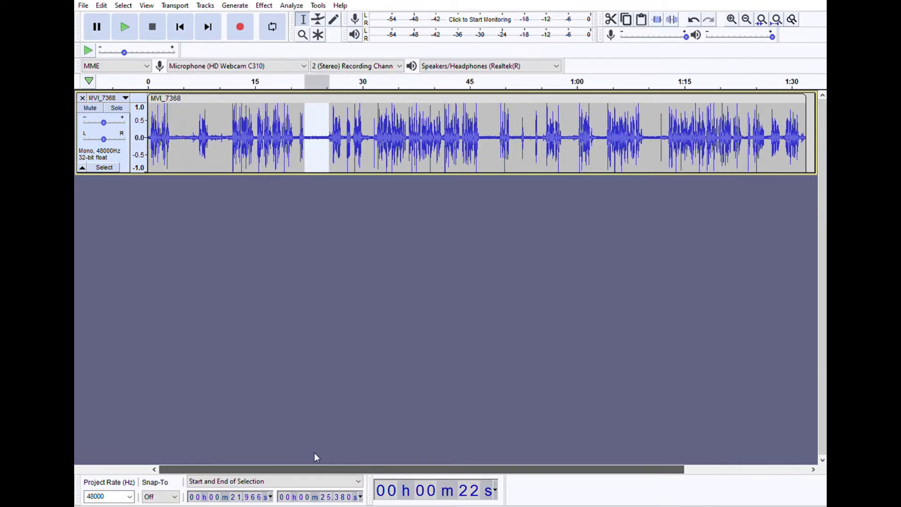
# - Apply Noise Reduction (12 dB, sensitivity 6.00, 3 smoothing bands) to the whole MVI_7368 track
pyautogui.click(104, 167)
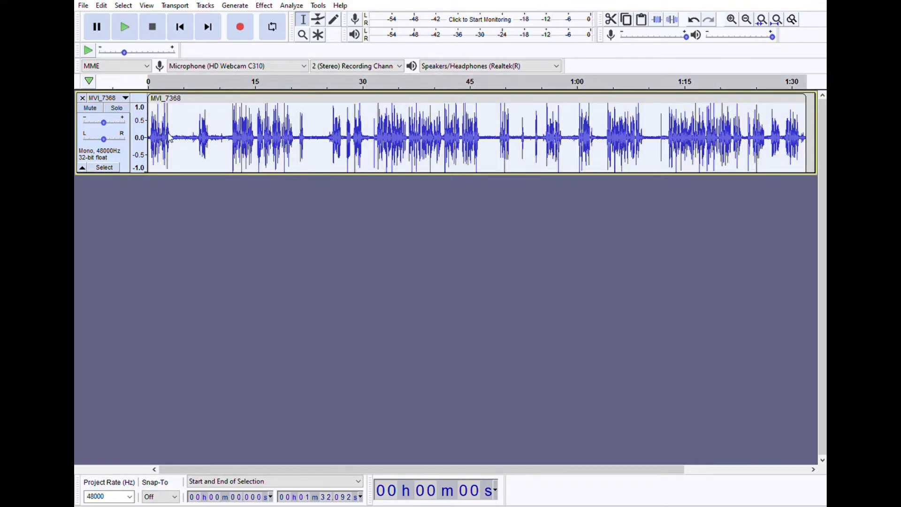
pyautogui.click(264, 6)
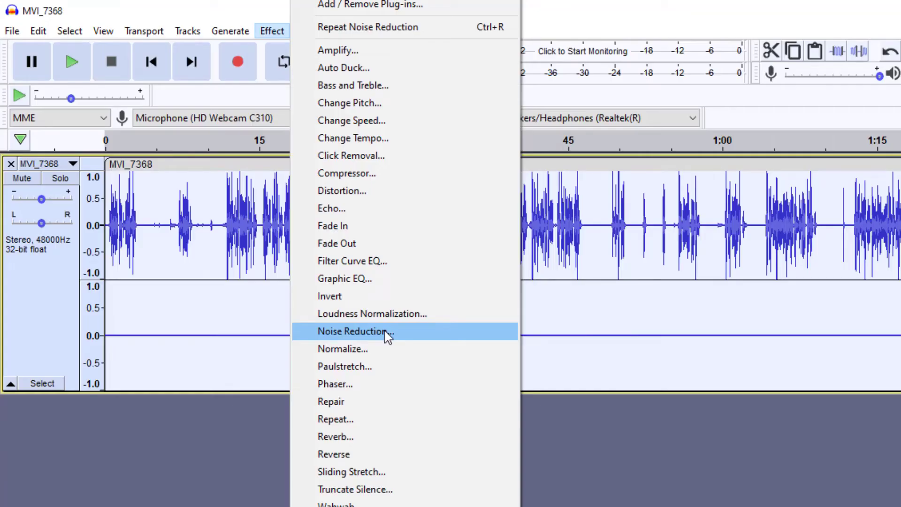
pyautogui.click(388, 335)
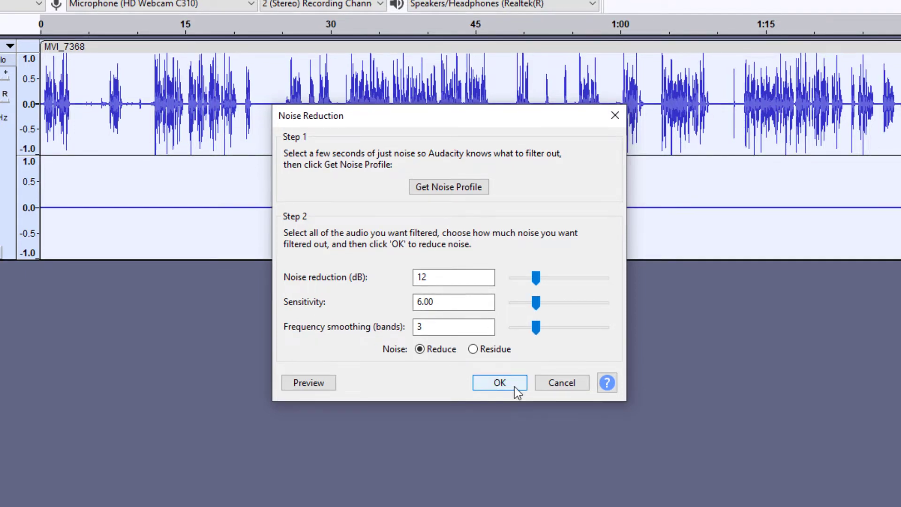
pyautogui.click(515, 387)
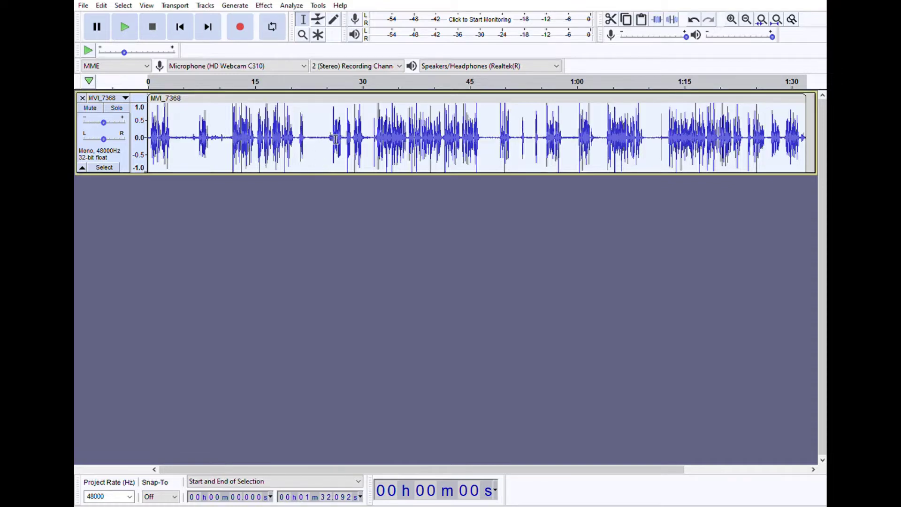
pyautogui.keyDown('ctrl'); pyautogui.scroll(6, 319, 138); pyautogui.keyUp('ctrl')
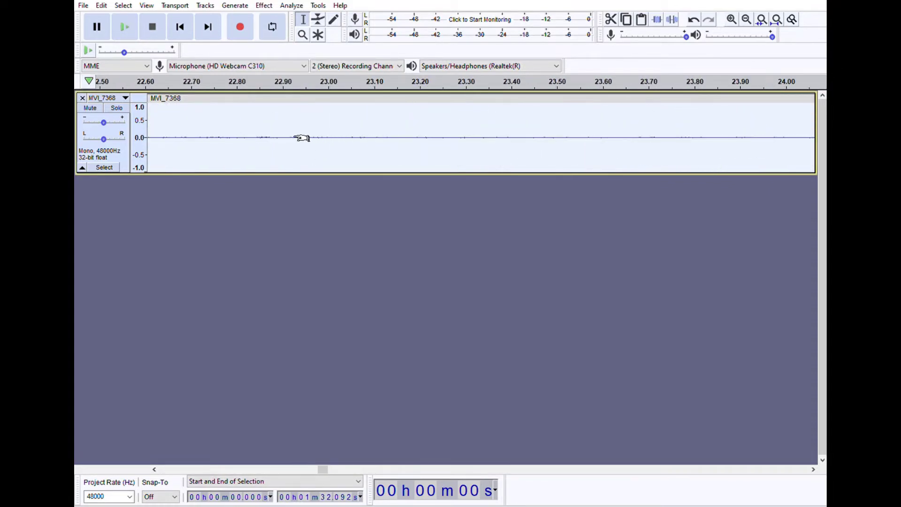
pyautogui.hotkey('ctrl', 'f')
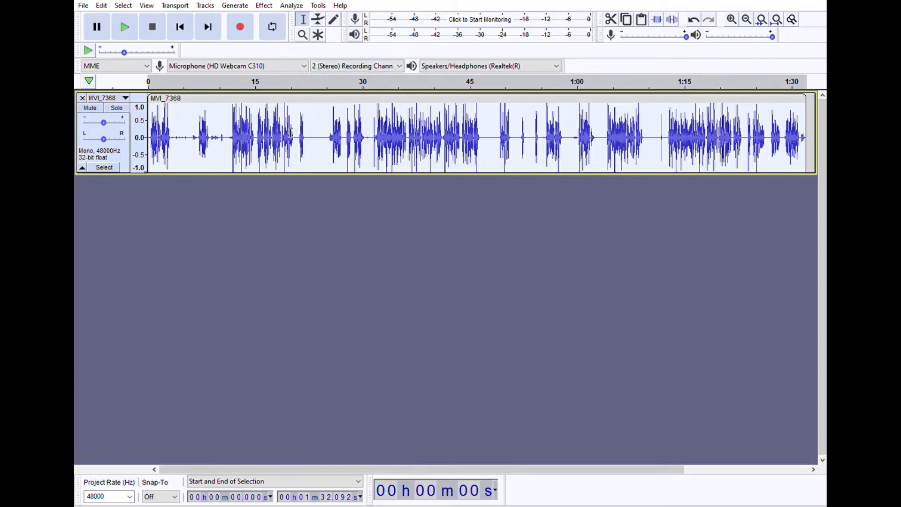
# - Add a new stereo track, paste the mono clip into it at 0 s, and remove the mono track
pyautogui.click(205, 5)
pyautogui.moveTo(225, 18)
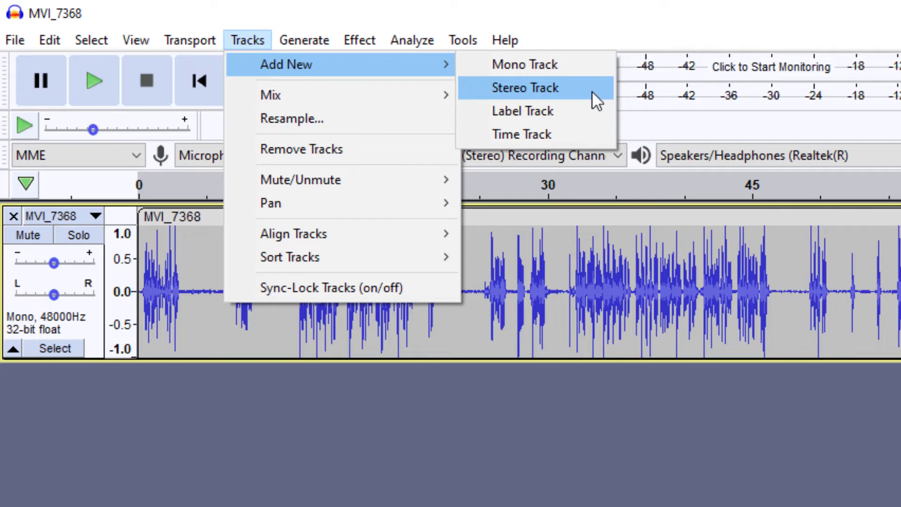
pyautogui.click(592, 91)
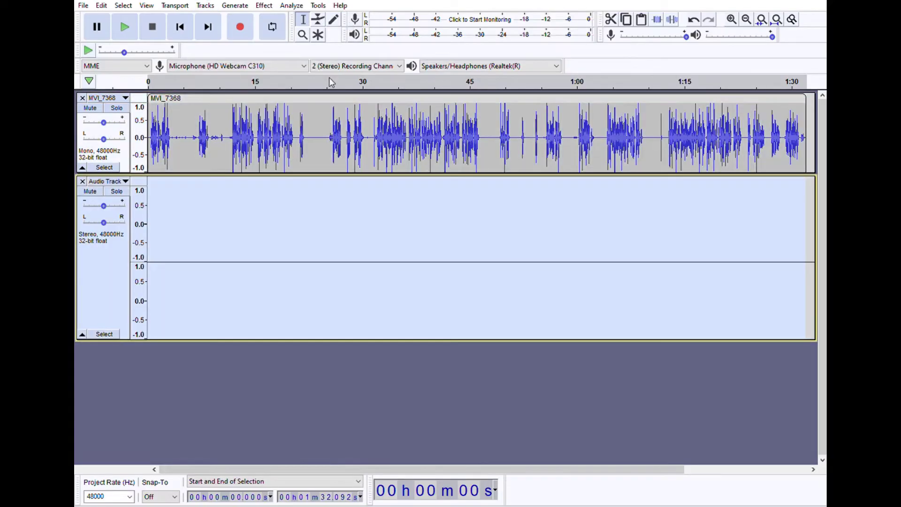
pyautogui.click(197, 150)
pyautogui.click(104, 167)
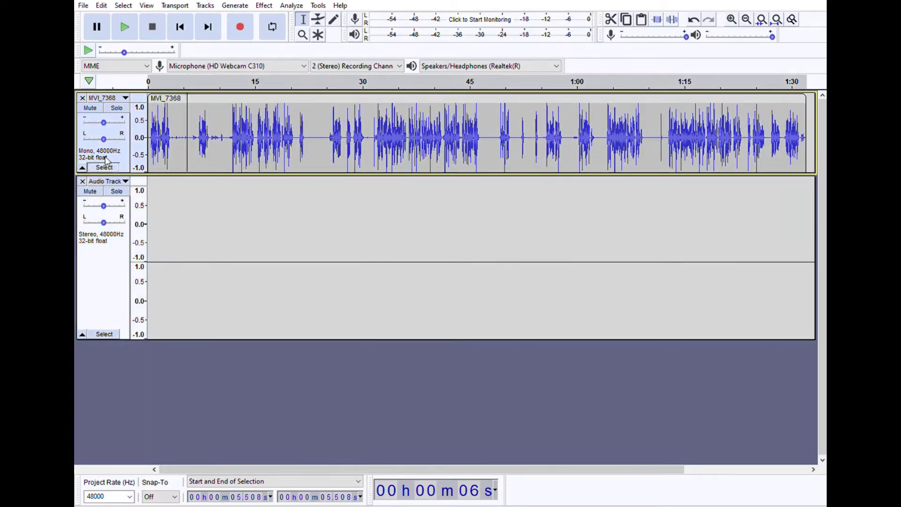
pyautogui.rightClick(195, 164)
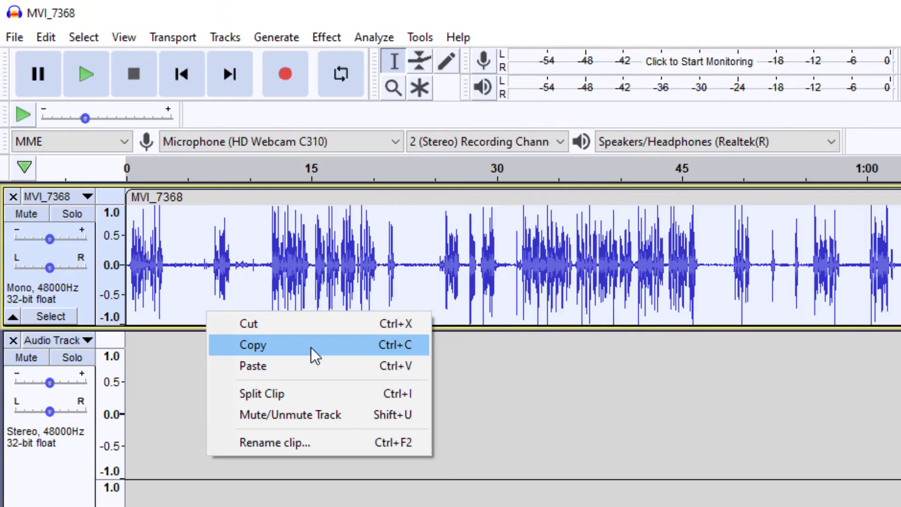
pyautogui.click(310, 348)
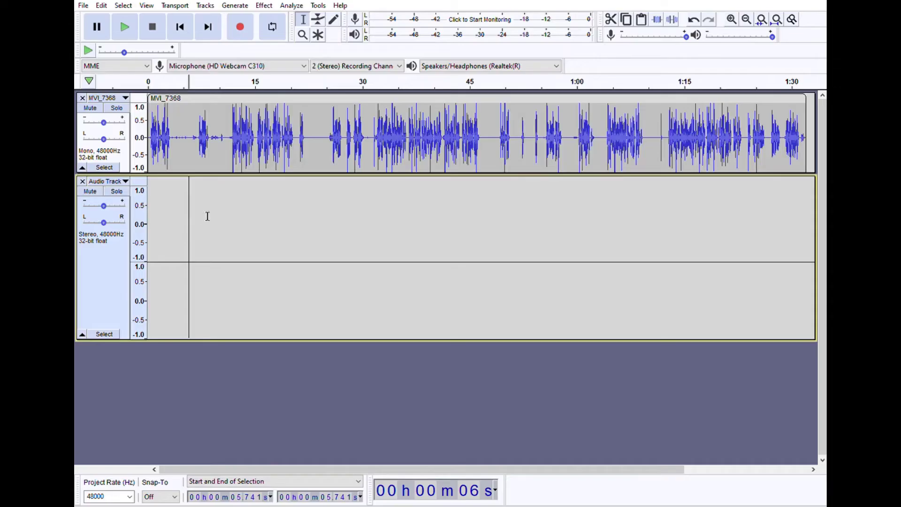
pyautogui.rightClick(173, 406)
pyautogui.click(284, 409)
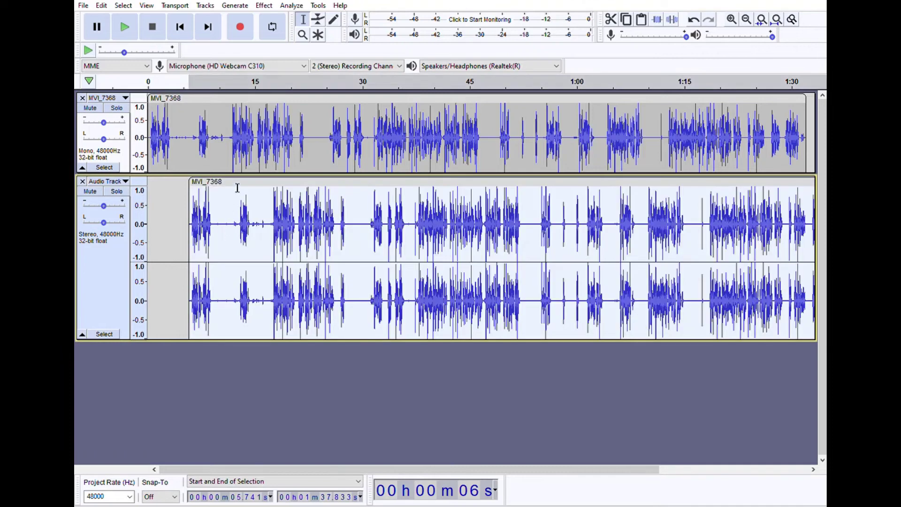
pyautogui.moveTo(238, 181); pyautogui.dragTo(197, 182)
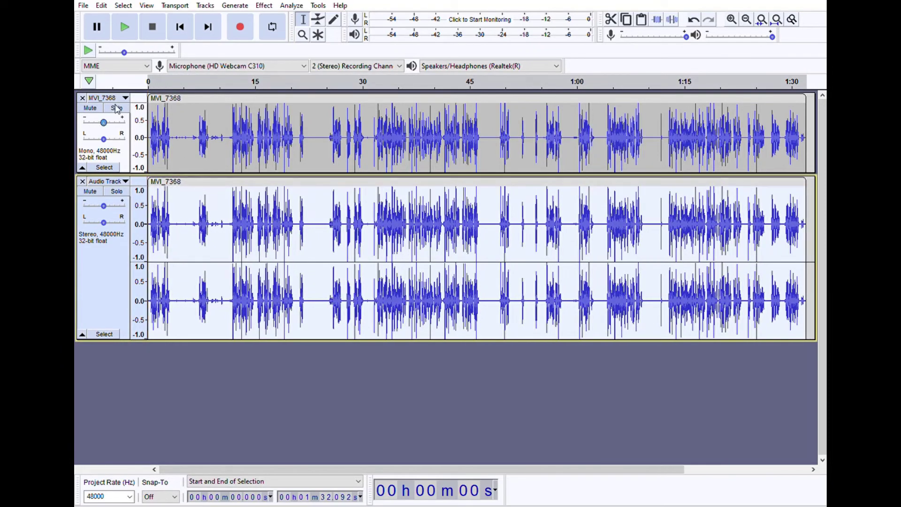
pyautogui.click(82, 97)
pyautogui.click(283, 339)
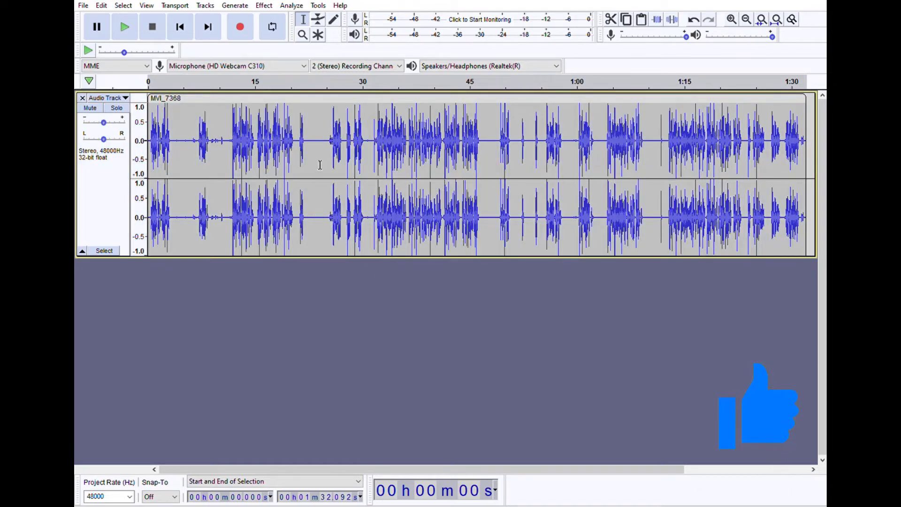
# - Export the stereo audio as an MP3
pyautogui.click(83, 5)
pyautogui.moveTo(102, 87)
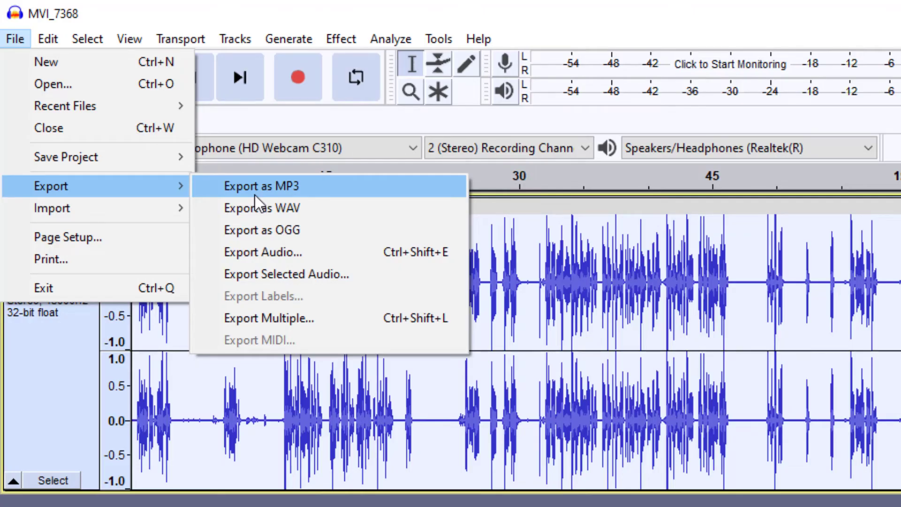
pyautogui.click(255, 195)
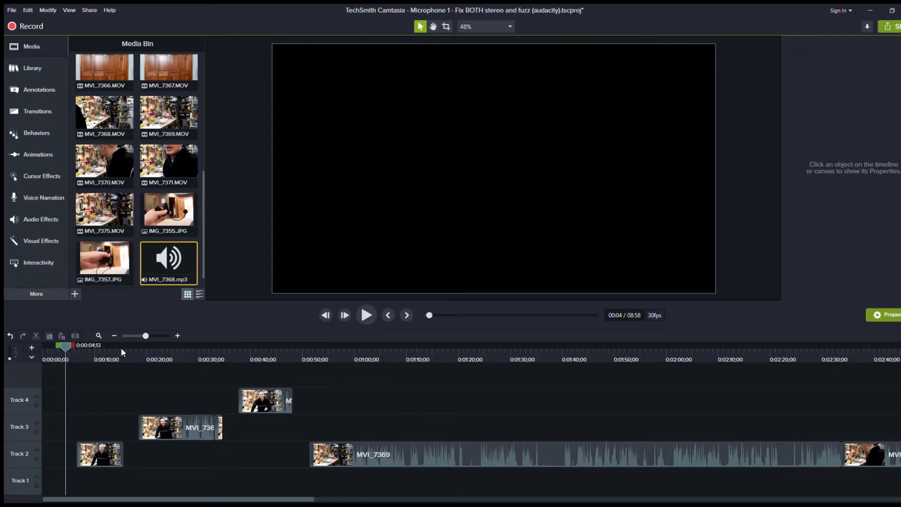
# - Place MVI_7368.mp3 from the Media Bin onto Track 1 of the Camtasia timeline
pyautogui.moveTo(174, 275); pyautogui.dragTo(67, 488)
pyautogui.scroll(3, 224, 432)
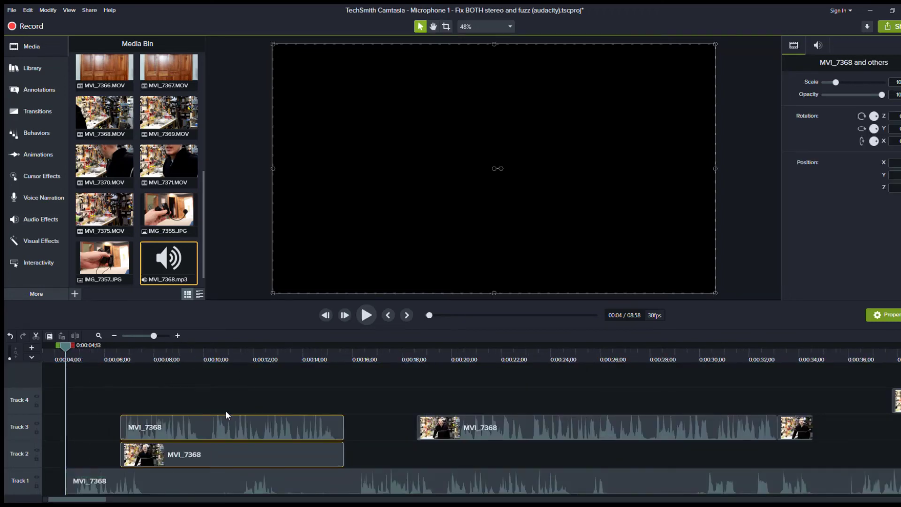
pyautogui.scroll(2, 226, 415)
pyautogui.click(378, 487)
# - Split both audio clips at 9:26, deleting Track 3 audio after it and Track 1 audio before it
pyautogui.click(288, 354)
pyautogui.scroll(3, 328, 492)
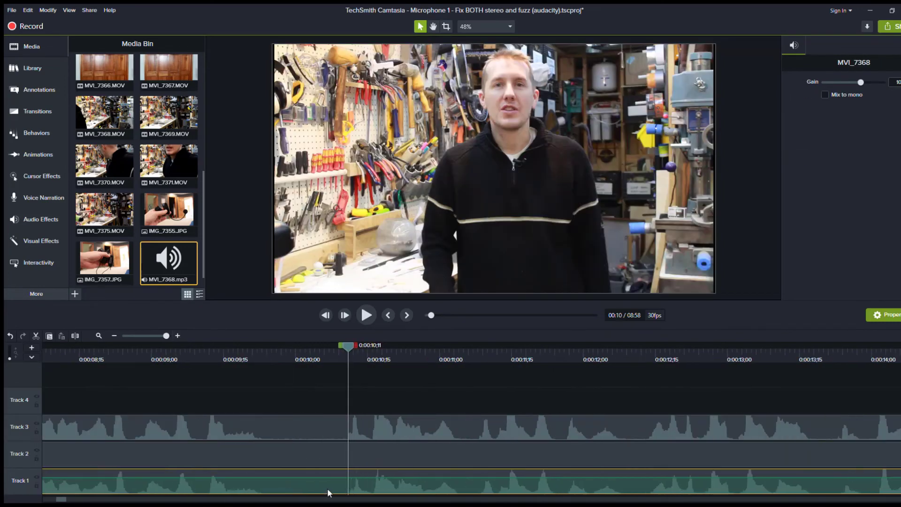
pyautogui.click(303, 428)
pyautogui.click(275, 352)
pyautogui.press('s')
pyautogui.press('Delete')
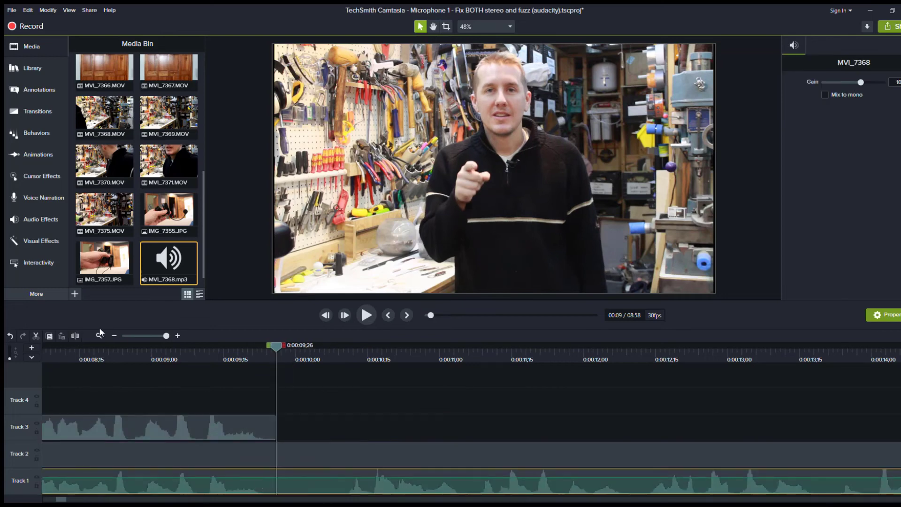
pyautogui.press('s')
pyautogui.click(261, 483)
pyautogui.press('Delete')
pyautogui.click(113, 336)
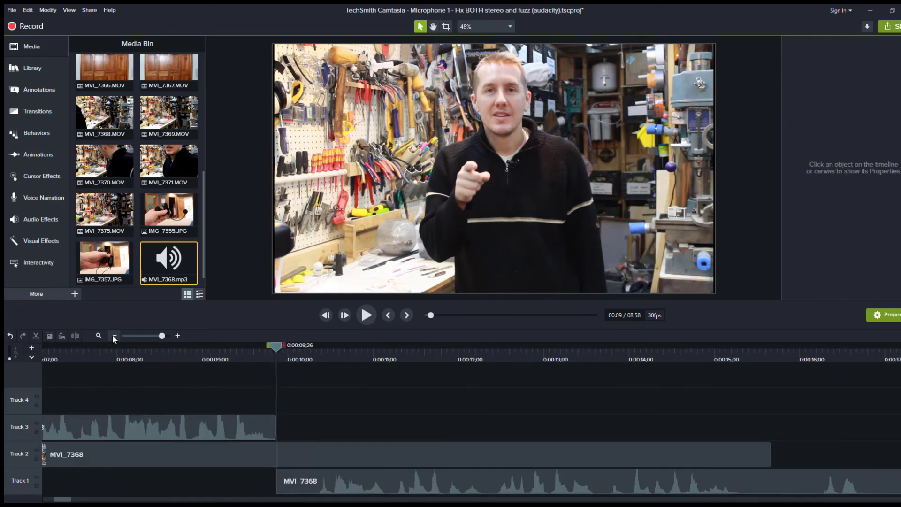